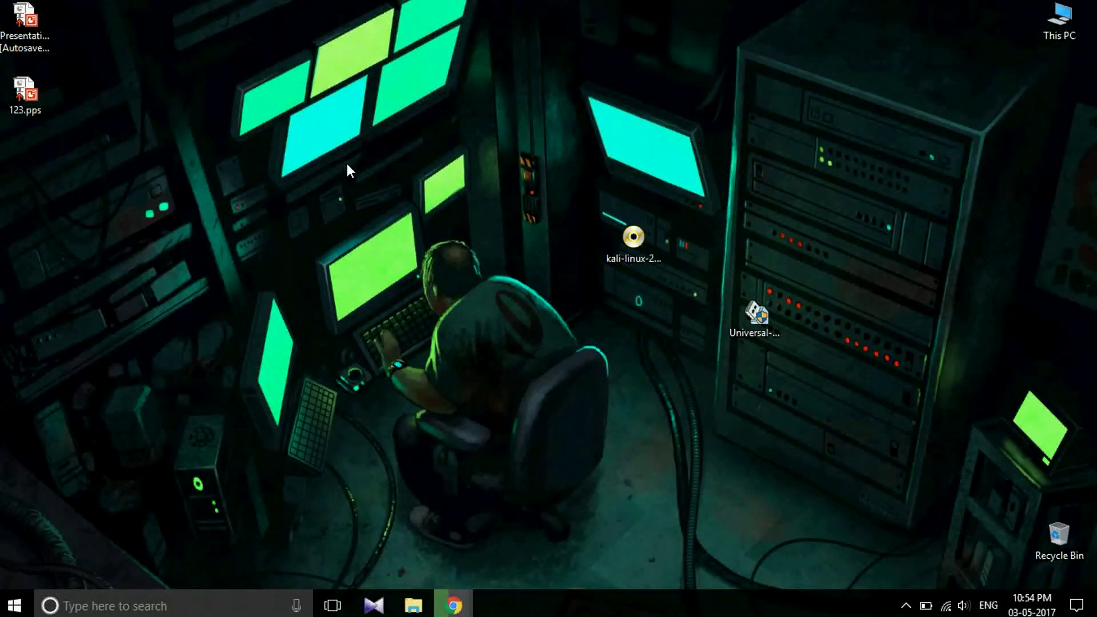
click(625, 232)
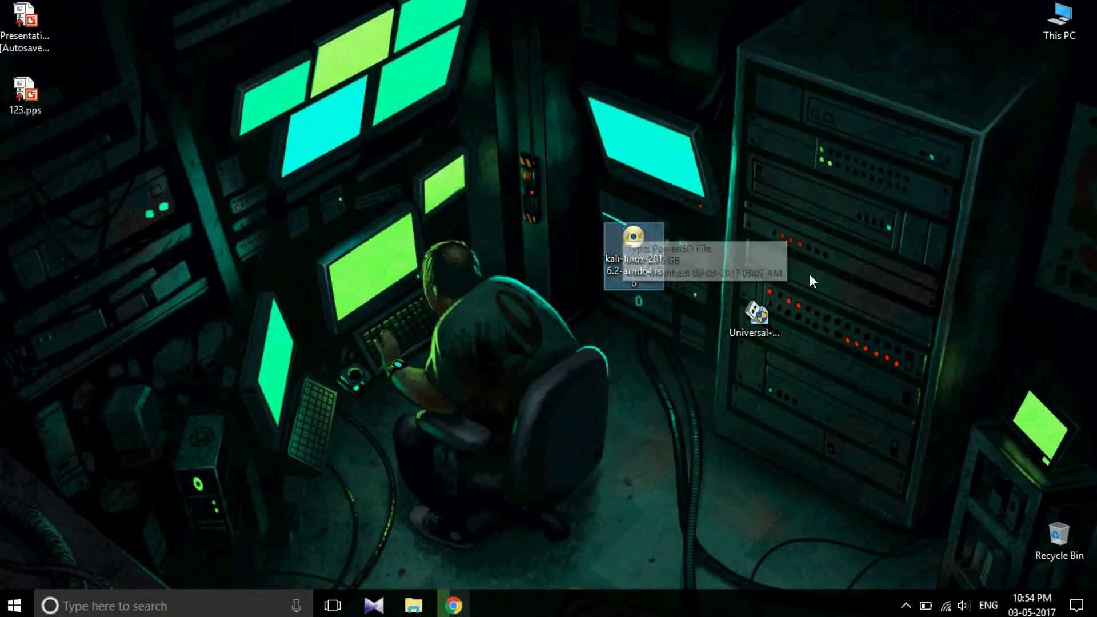
click(759, 313)
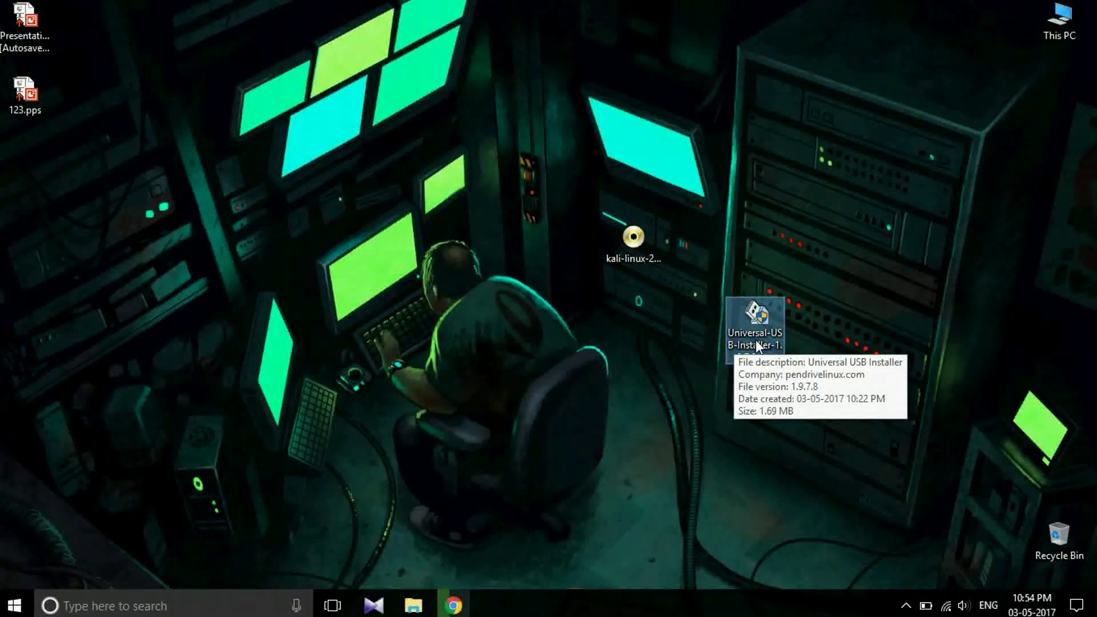
click(573, 385)
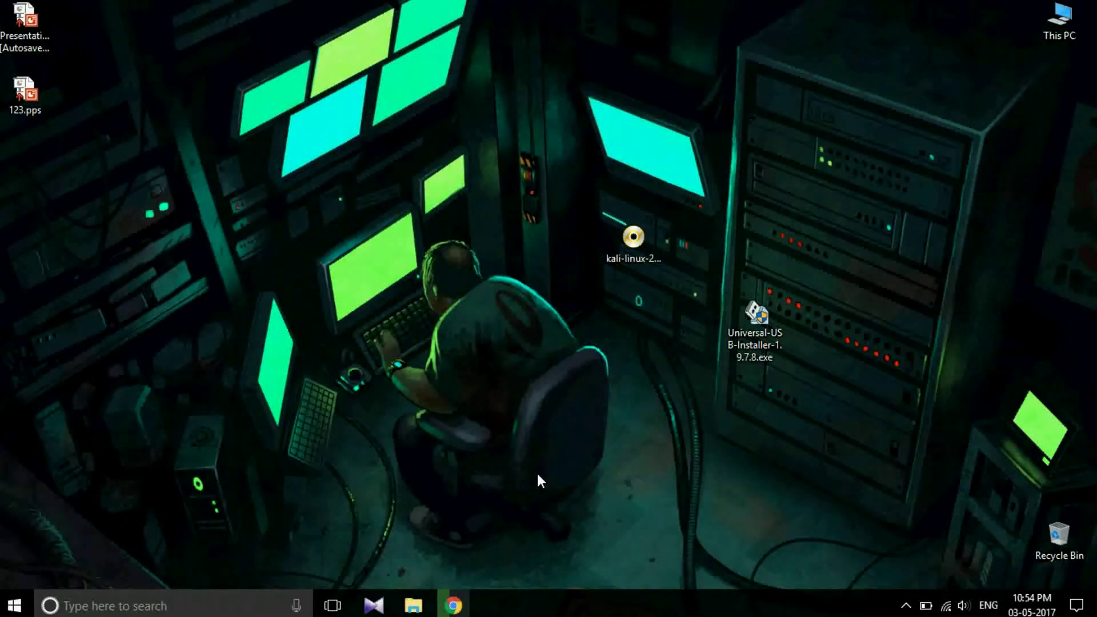
click(658, 262)
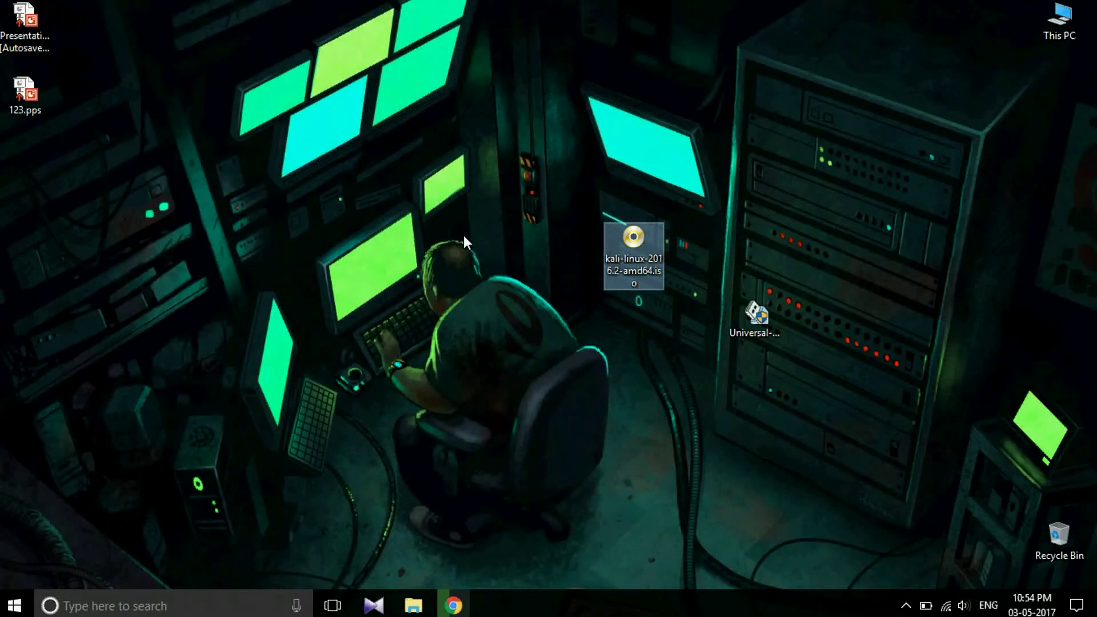
drag(932, 408, 757, 319)
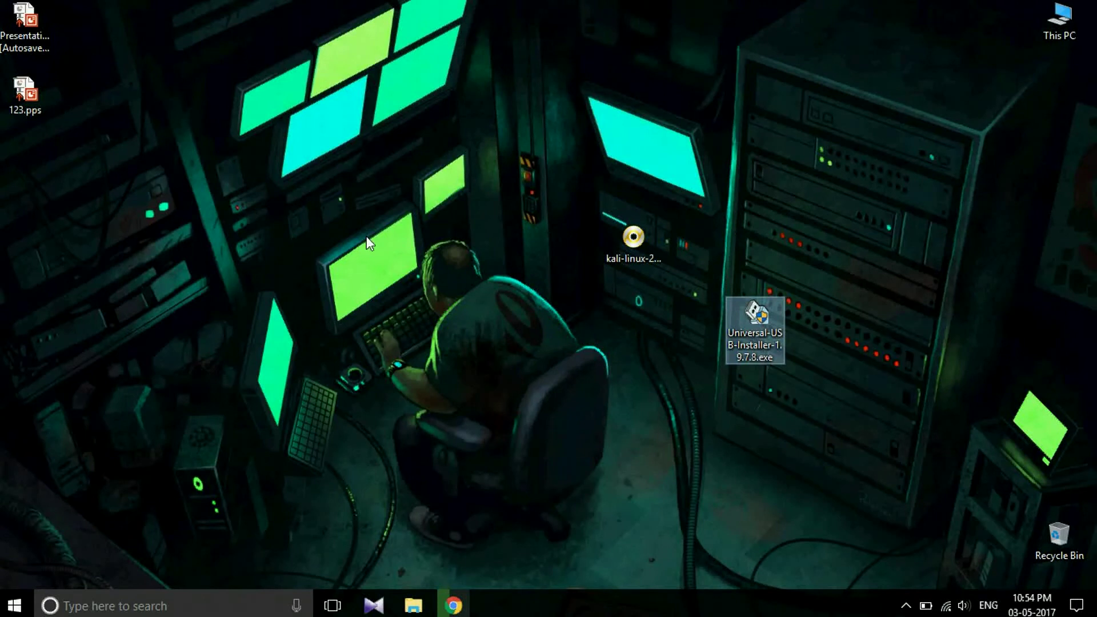
click(453, 127)
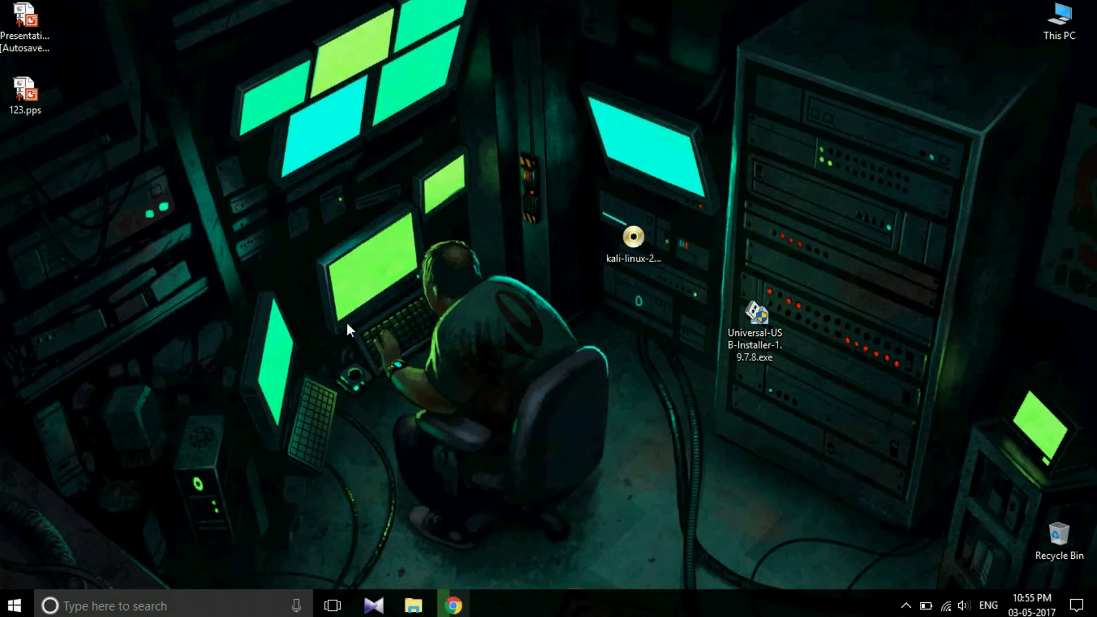
- Review the Universal USB Installer download section on pendrivelinux.com and the image table on the Kali Linux Downloads page in Chrome
click(453, 604)
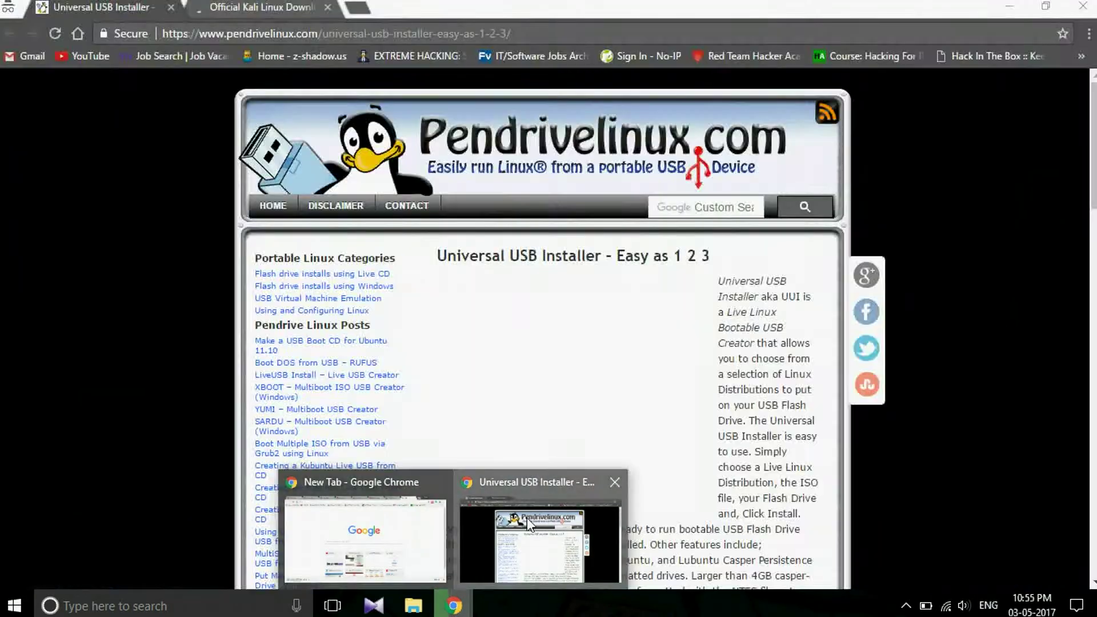
click(530, 525)
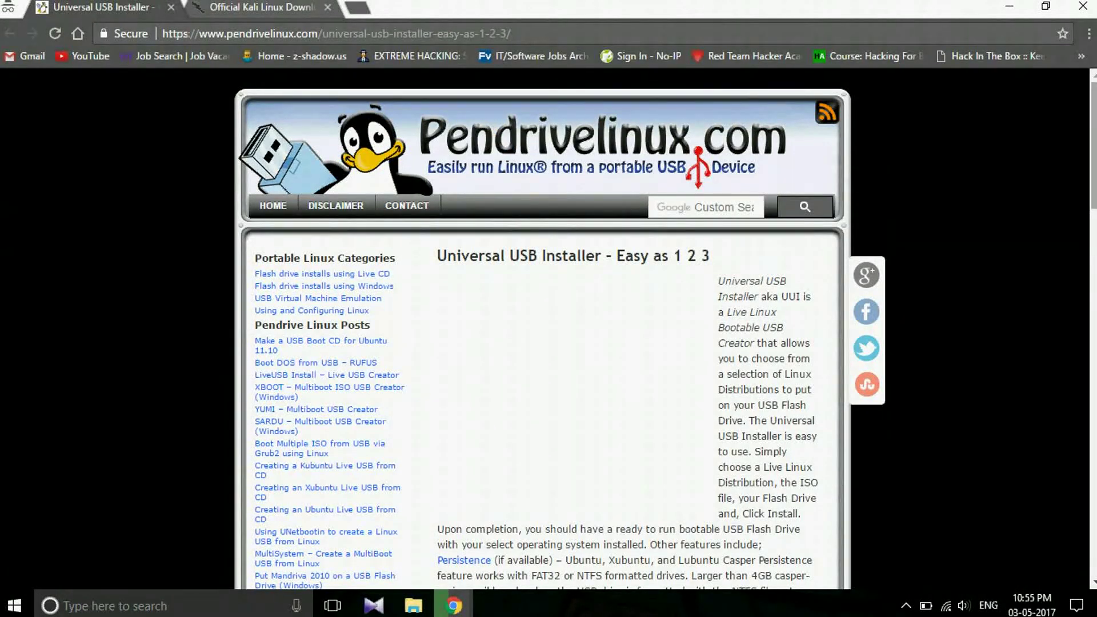
drag(1091, 171, 1058, 398)
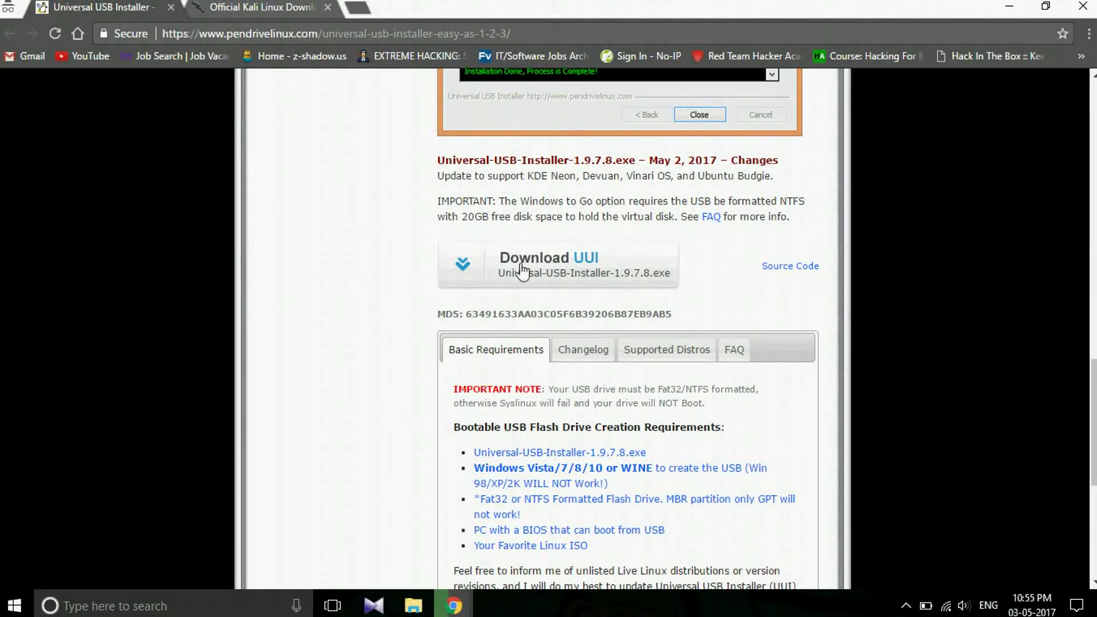
drag(1091, 421, 1092, 145)
click(271, 5)
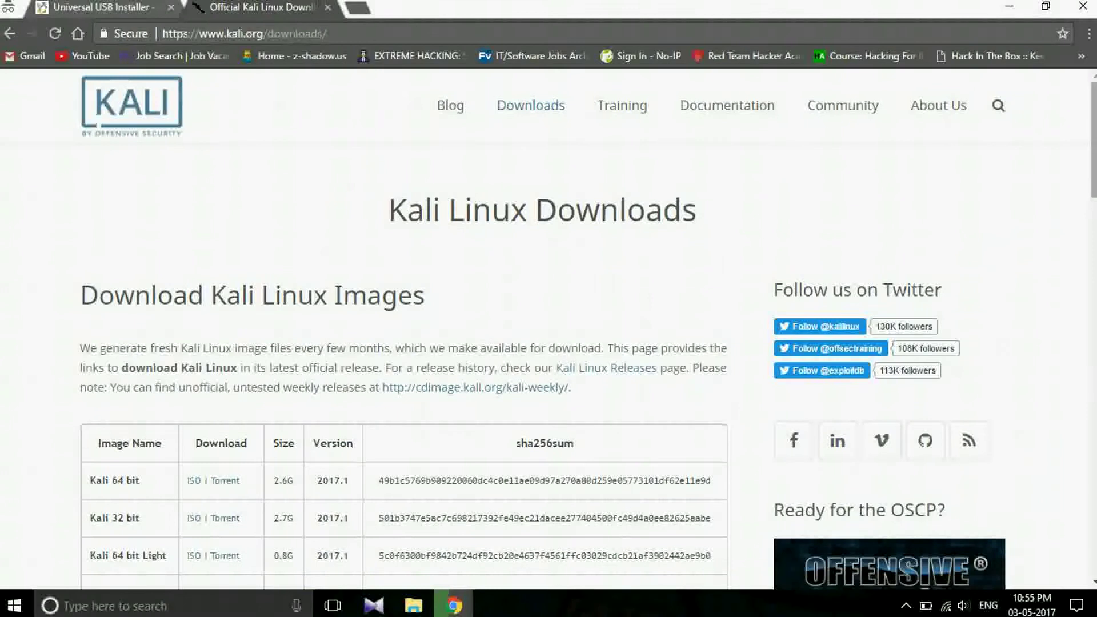
scroll(543, 342, down, 2)
scroll(540, 200, down, 3)
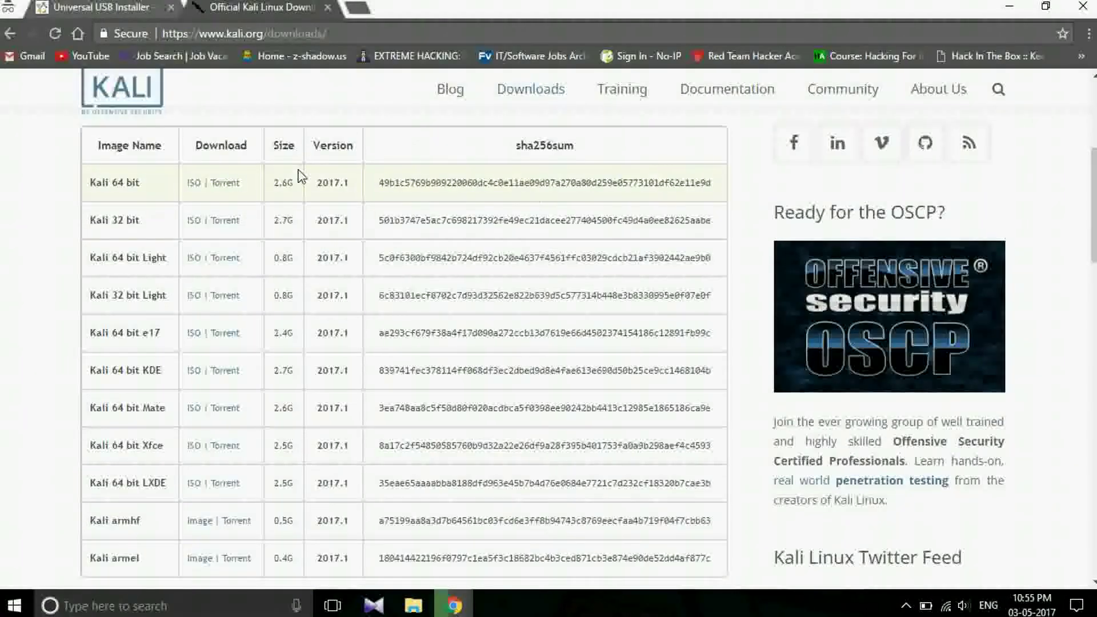
click(1009, 5)
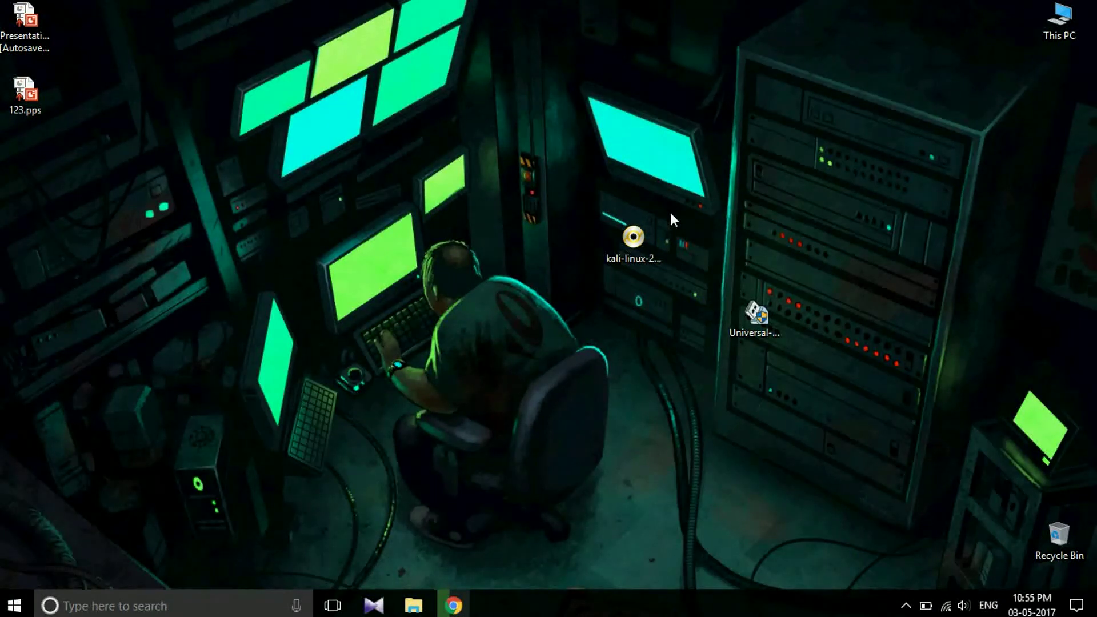
- Launch Universal-USB-Installer-1.9.7.8.exe from the desktop and proceed to its selections page
click(751, 318)
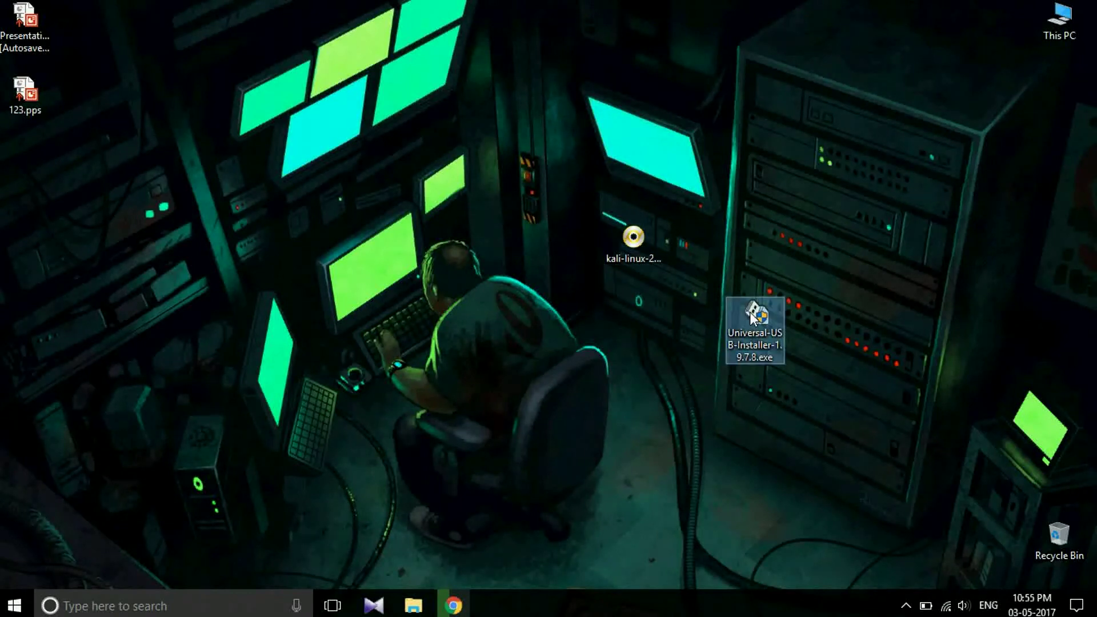
double_click(752, 317)
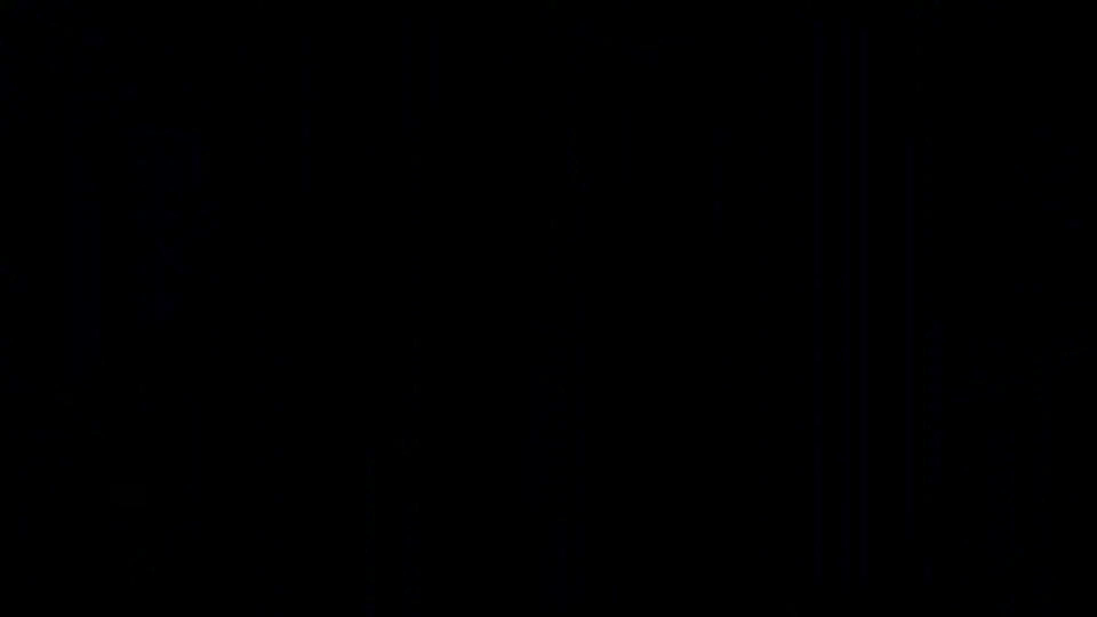
click(519, 416)
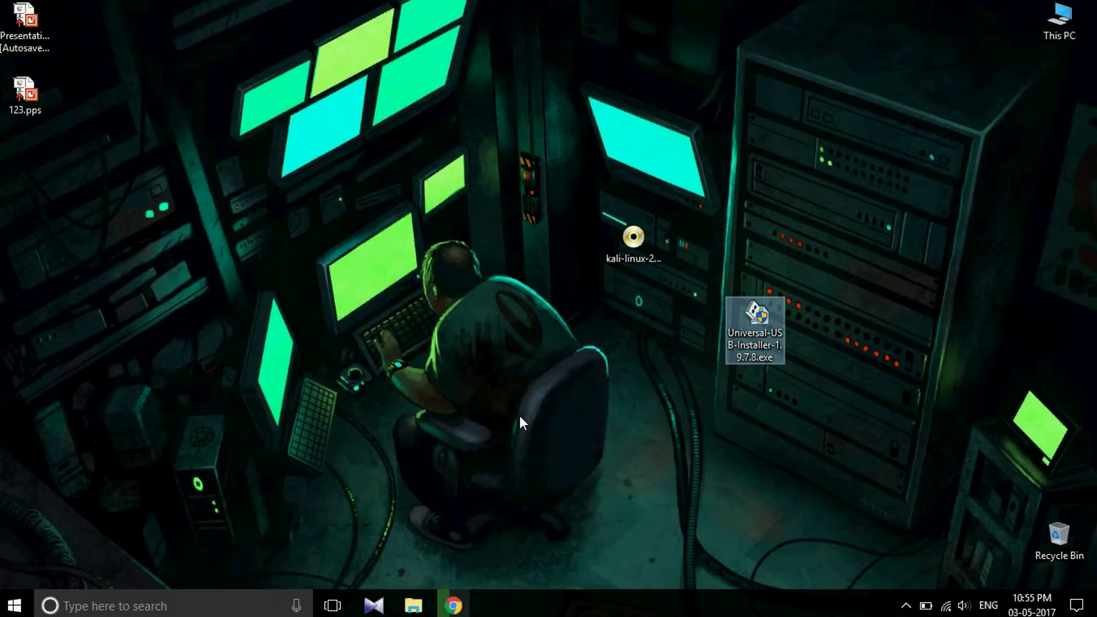
click(639, 430)
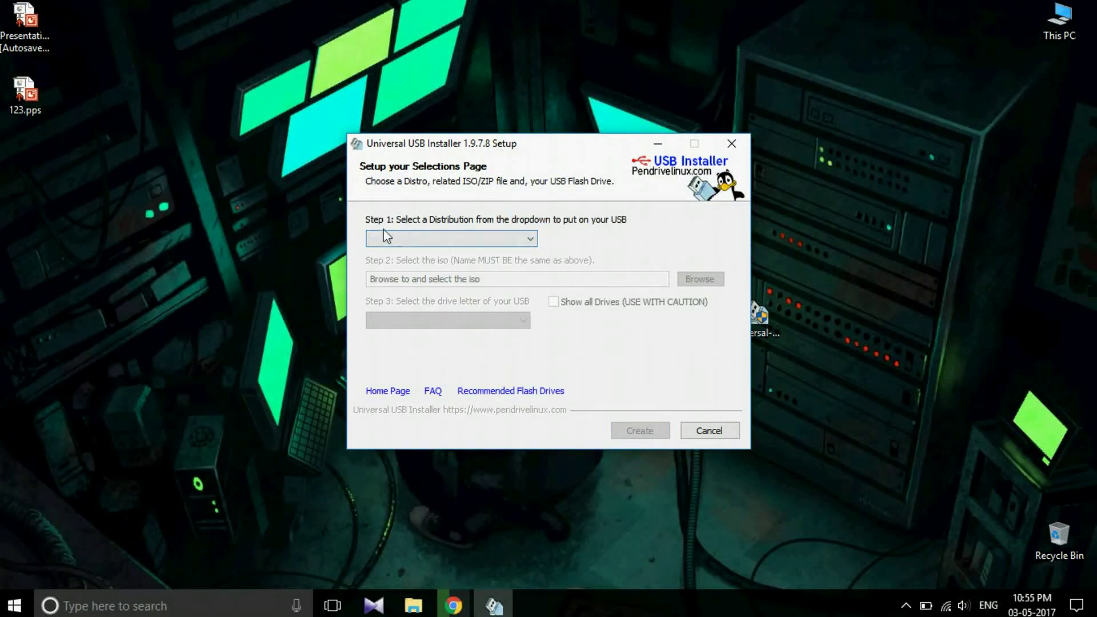
- Choose Kali Linux as the distribution and load kali-linux-2016.2-amd64.iso from the Desktop as its image
click(436, 237)
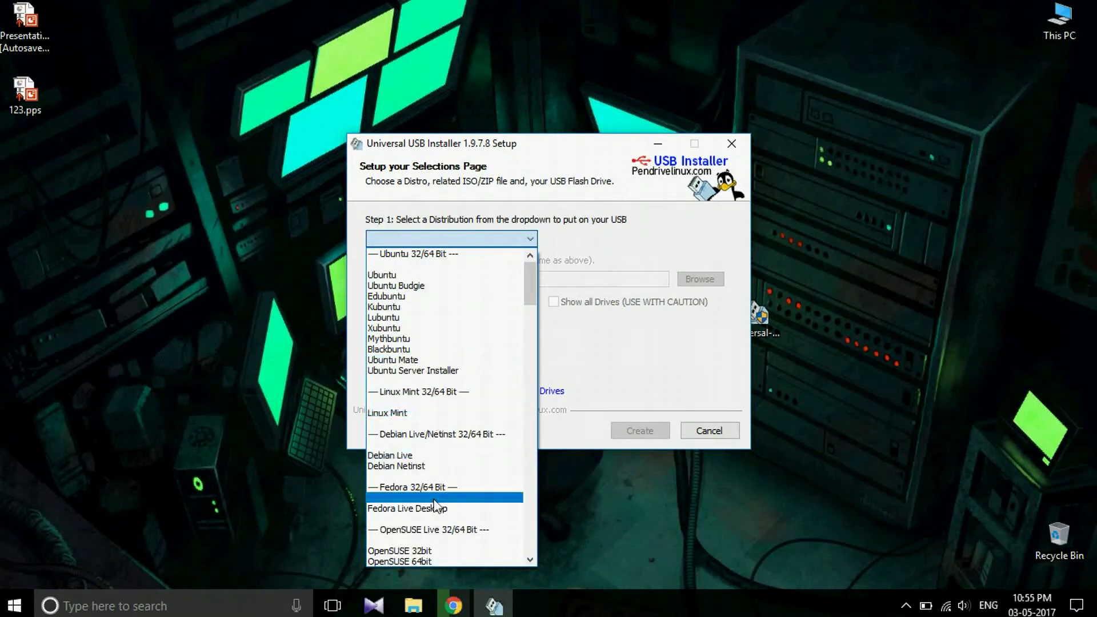
drag(531, 283, 500, 525)
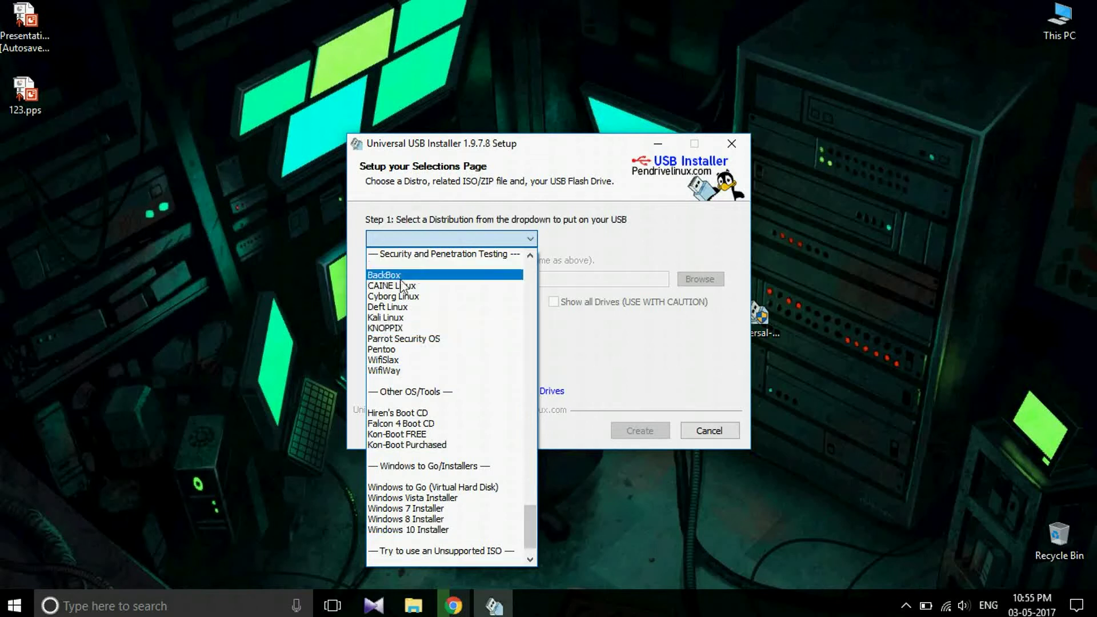
click(401, 318)
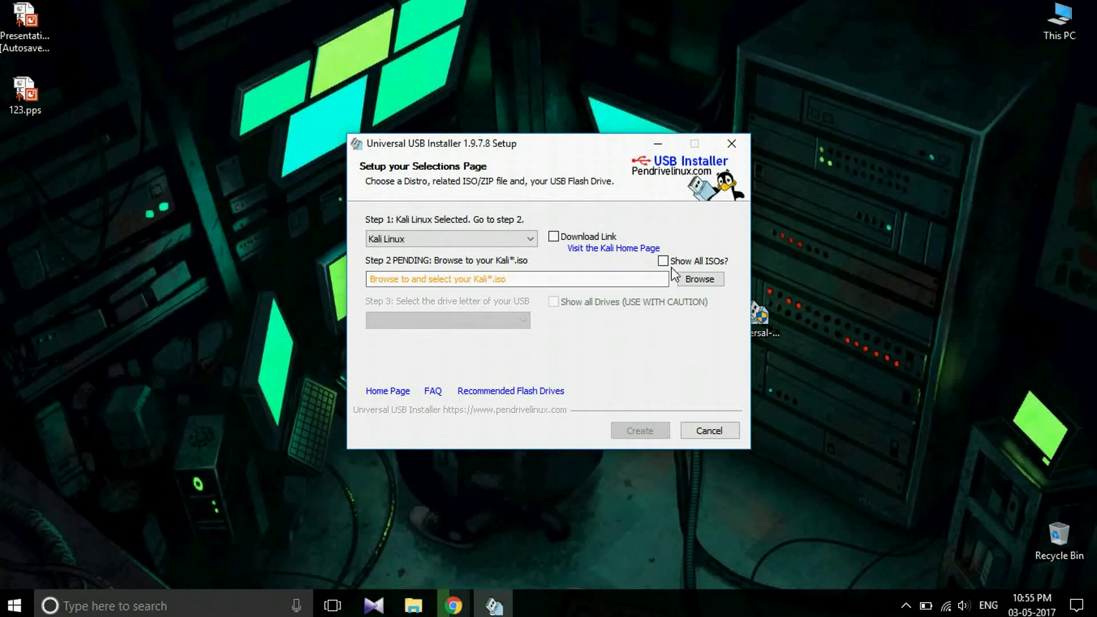
click(708, 281)
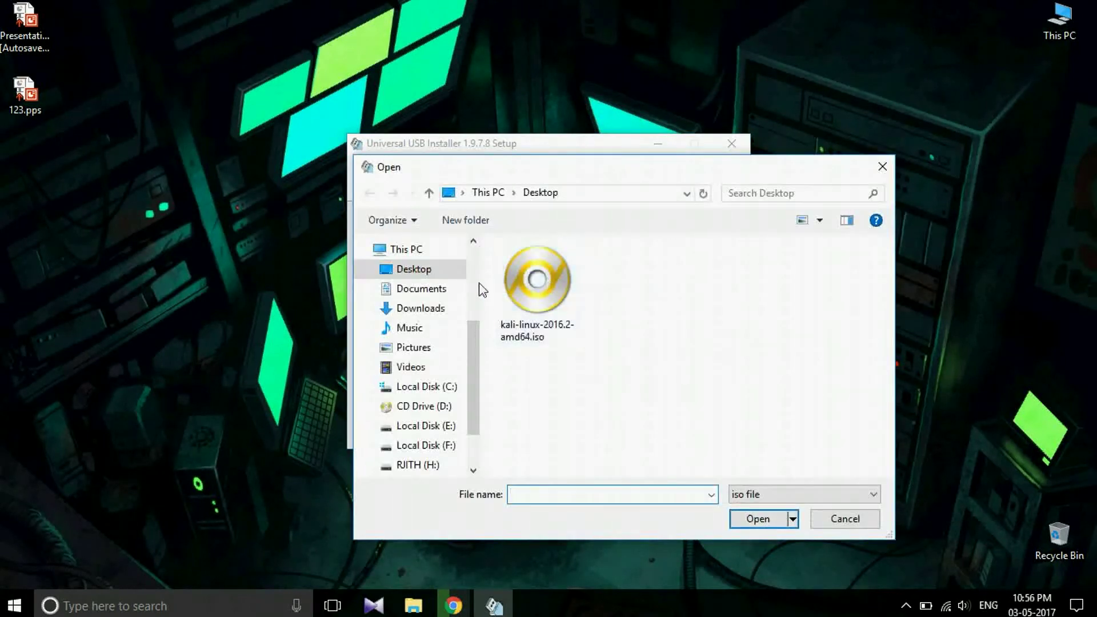
click(574, 294)
click(755, 518)
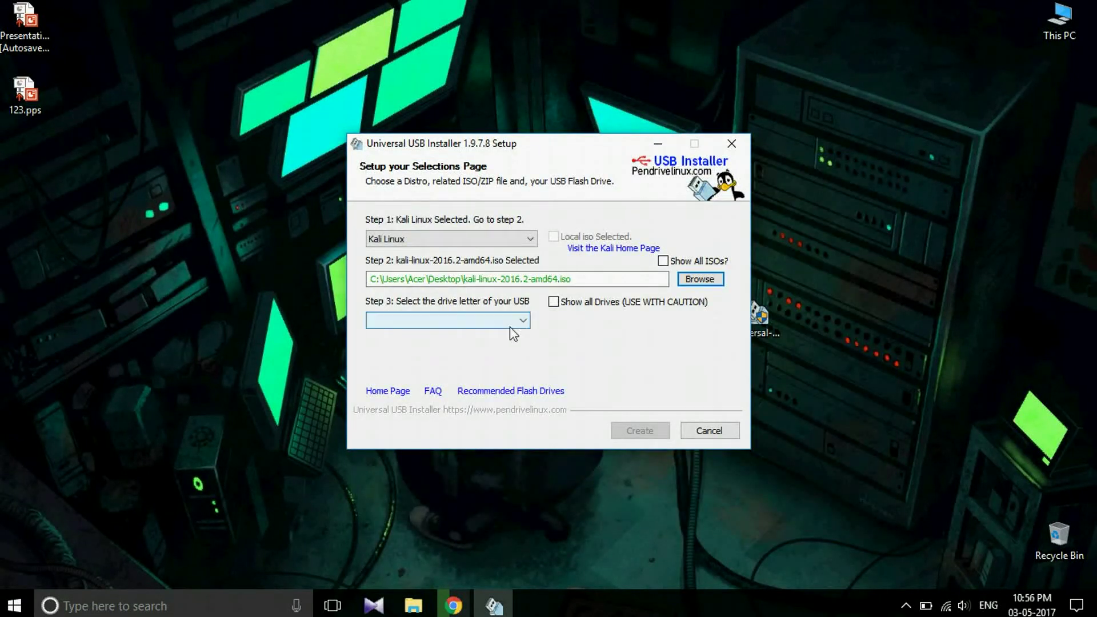
- Show all drives and select the 14GB FAT32 flash drive H: as the target
click(554, 303)
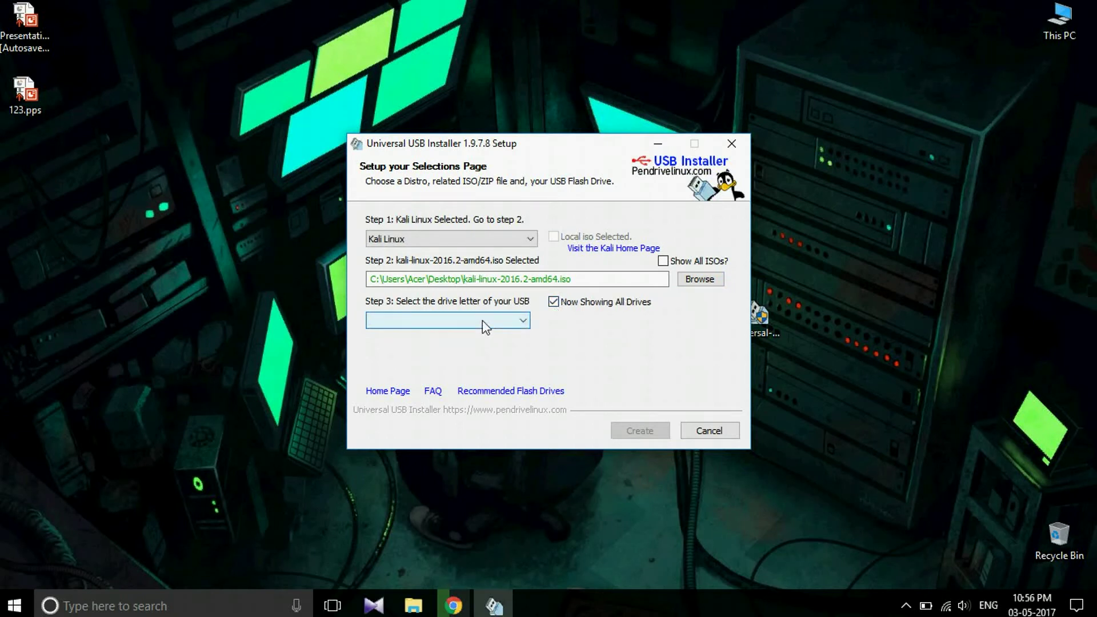
click(484, 324)
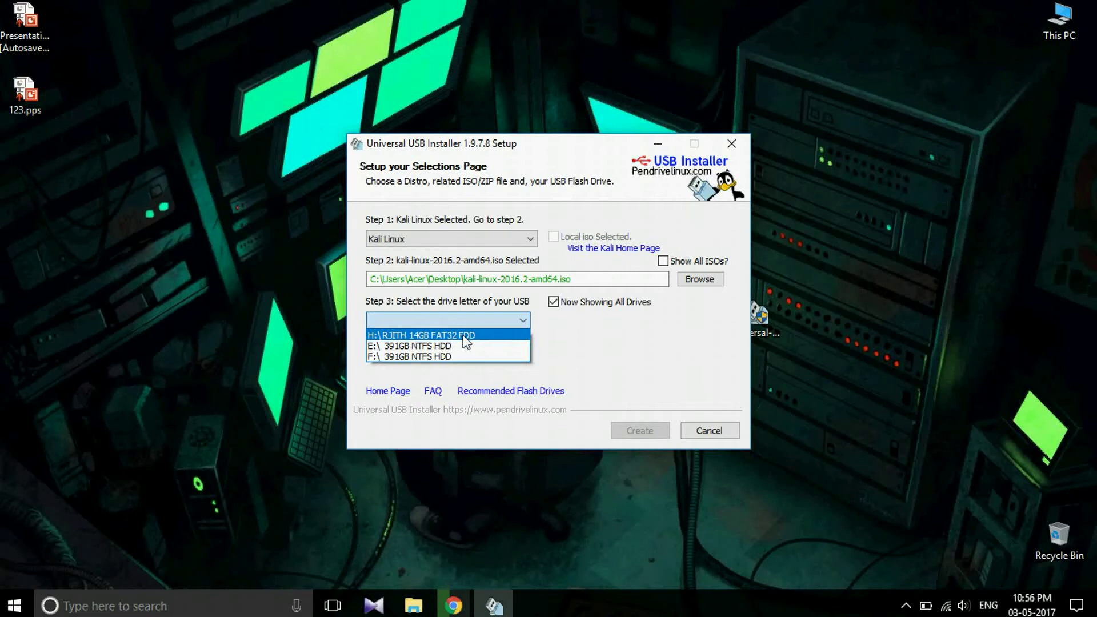
click(487, 336)
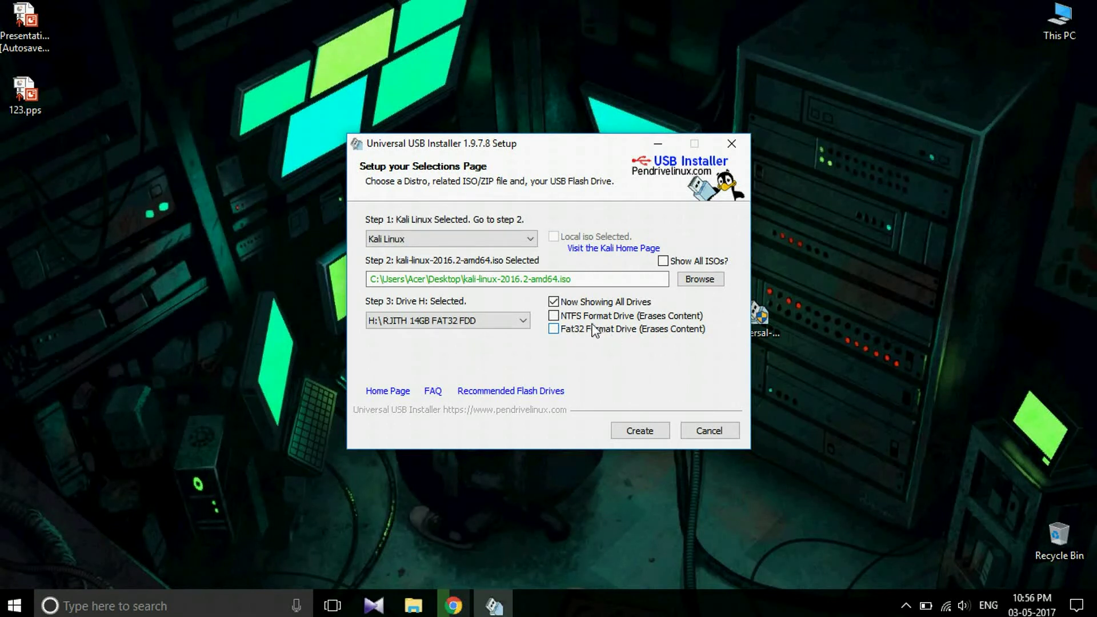
click(553, 317)
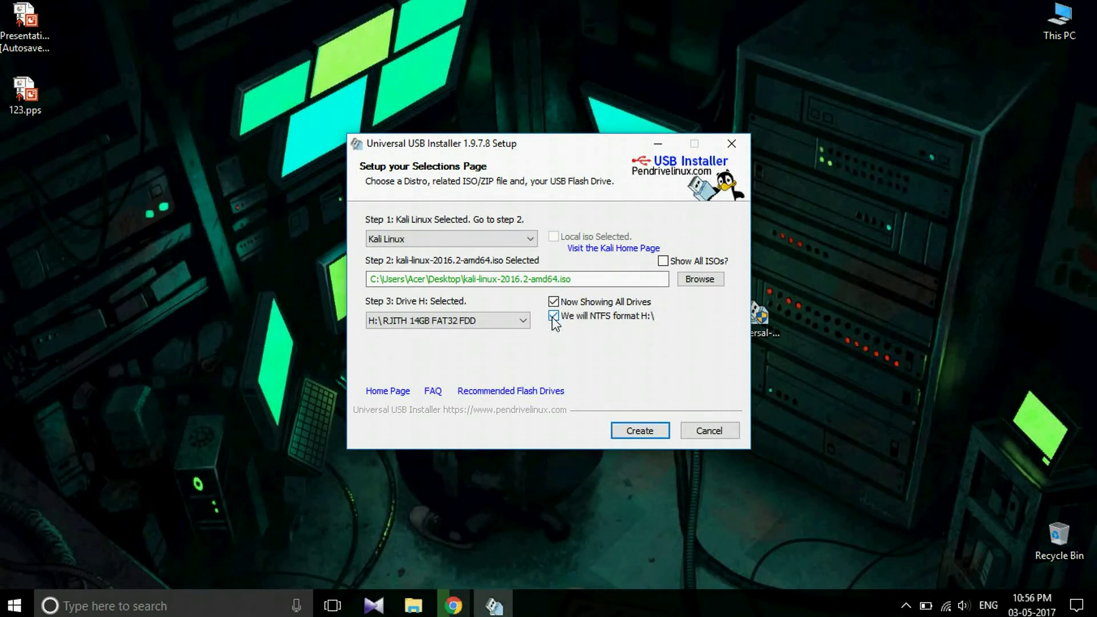
click(553, 318)
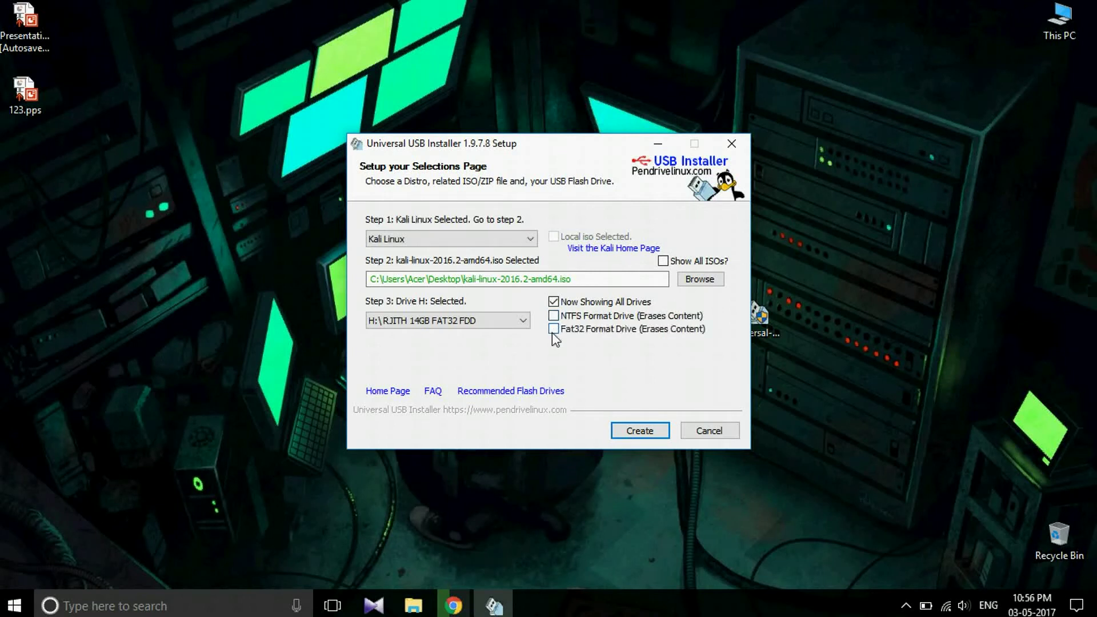
click(553, 329)
click(552, 329)
click(553, 330)
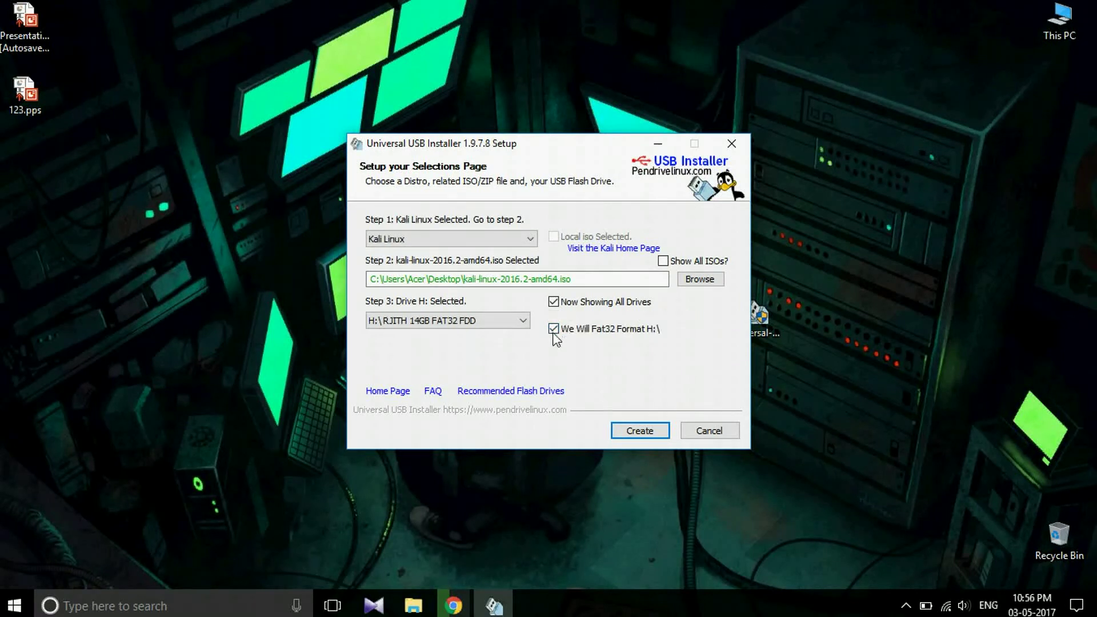
click(553, 329)
click(553, 329)
click(553, 329)
click(553, 329)
click(553, 329)
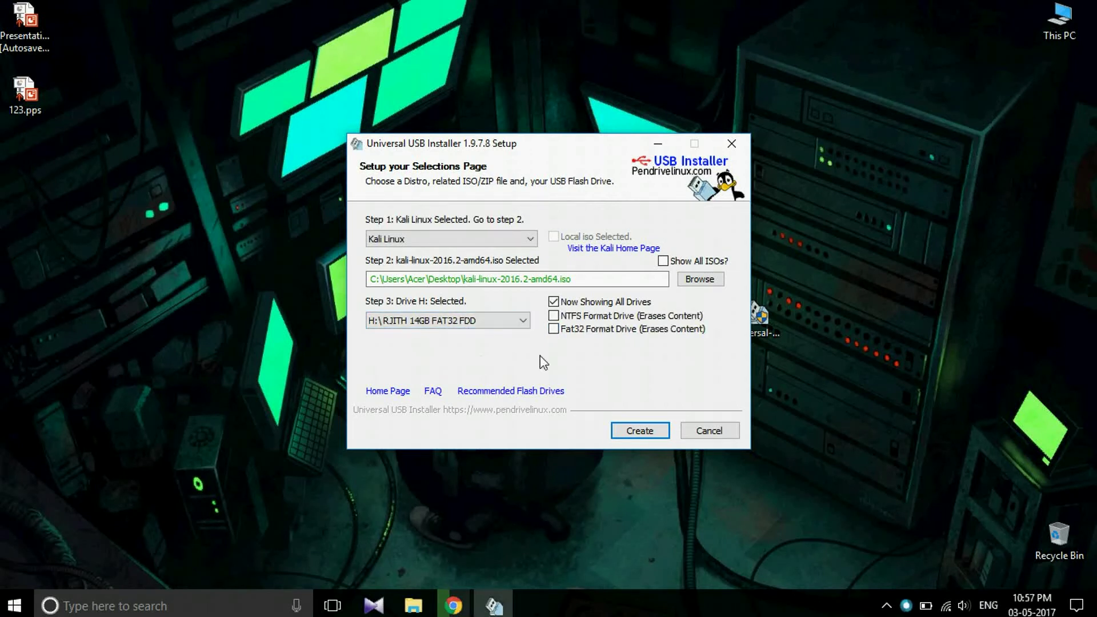
- Enable Fat32 formatting of drive H: and start creating the Kali Linux USB, accepting the erasure of its data
click(554, 329)
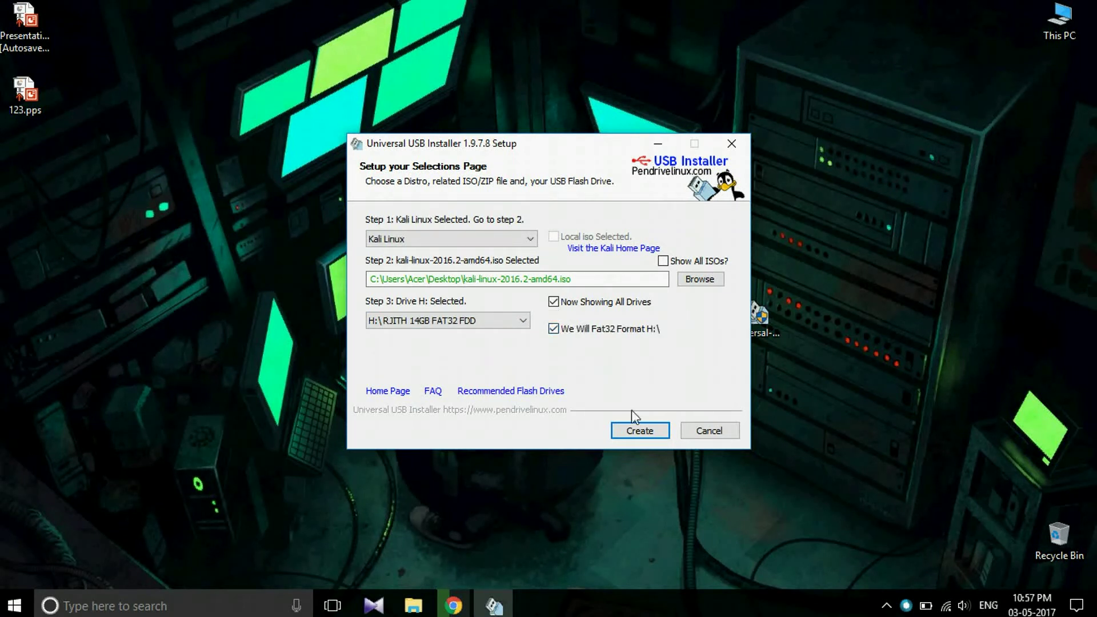
click(637, 431)
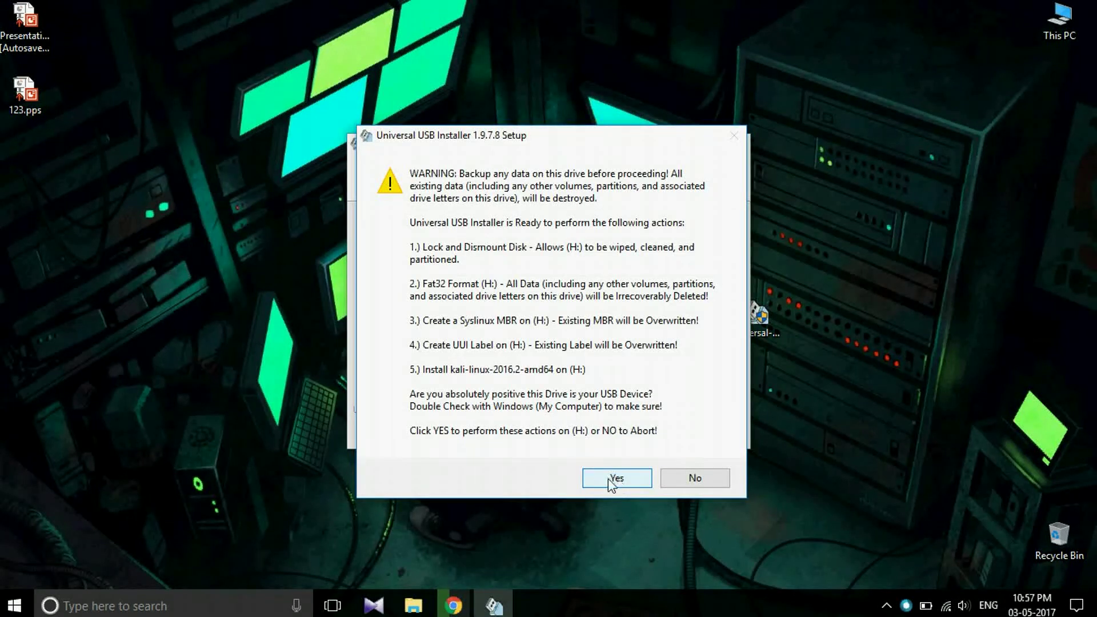
click(606, 479)
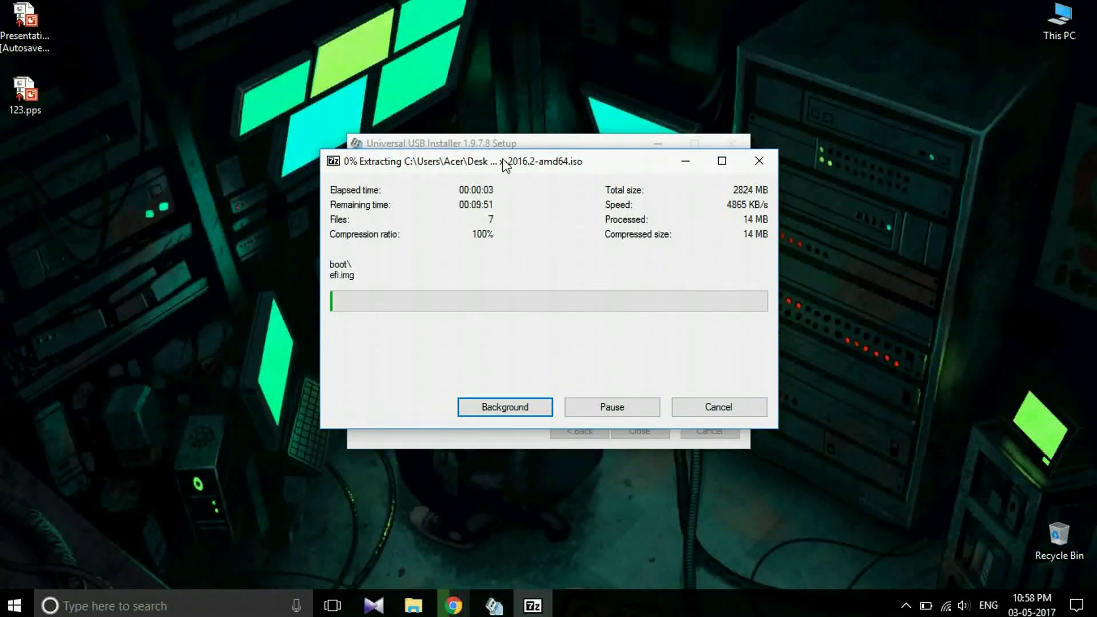
- Let the extraction and copying to the flash drive finish, and close the installer
drag(505, 164, 449, 178)
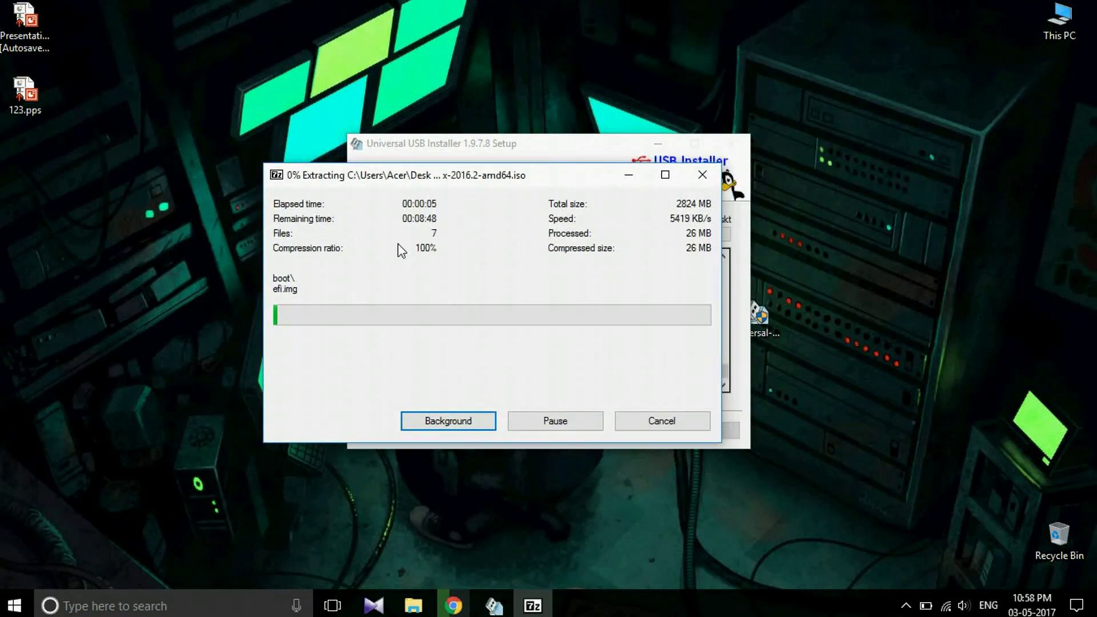
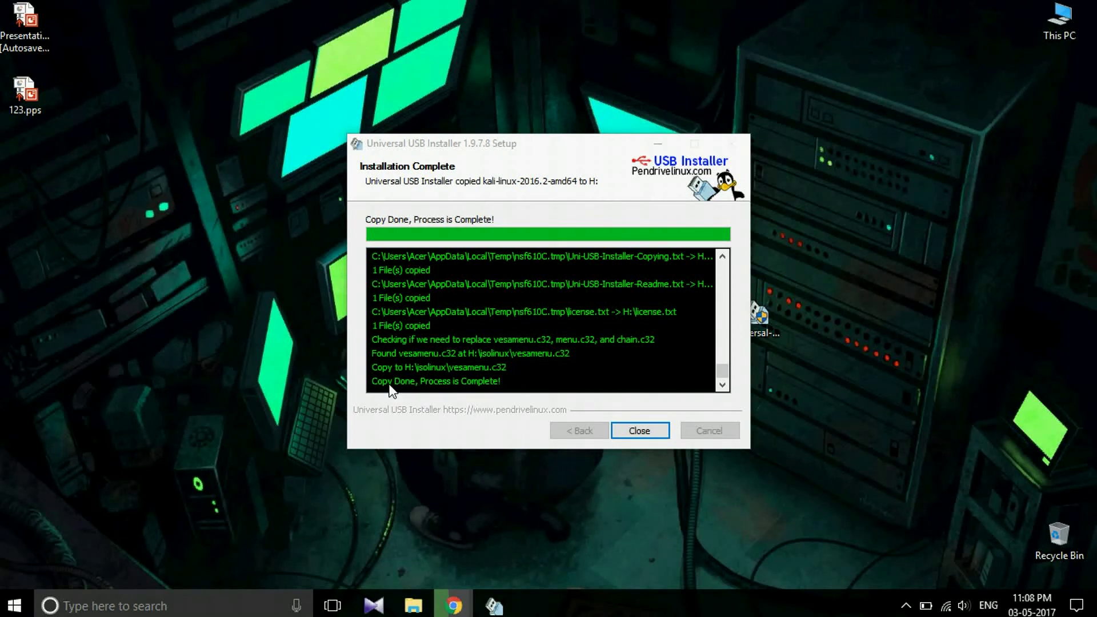
click(639, 430)
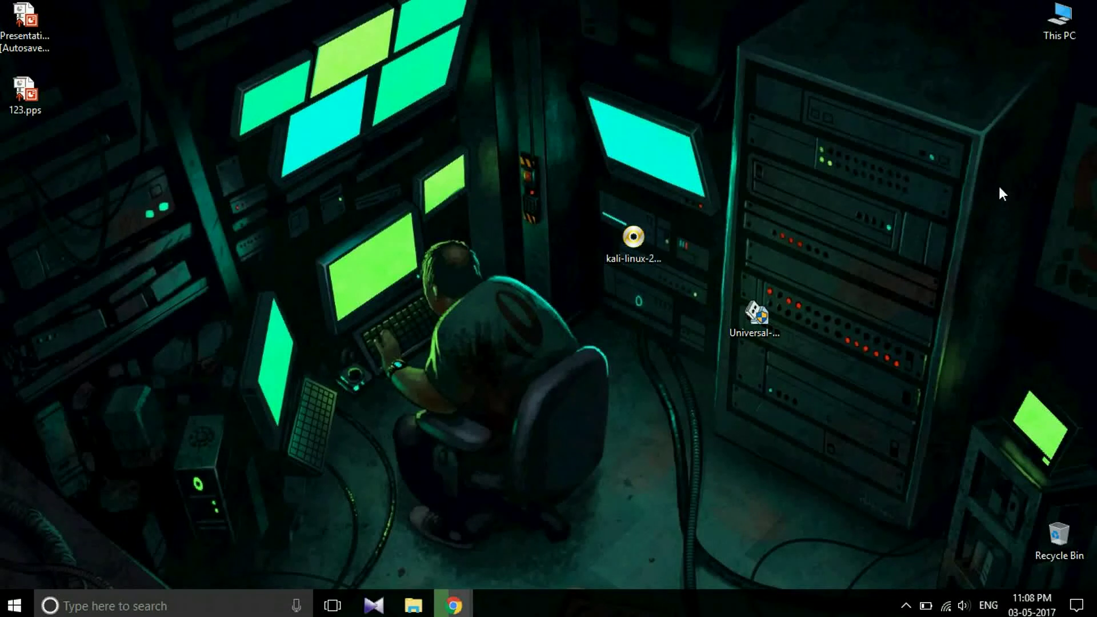